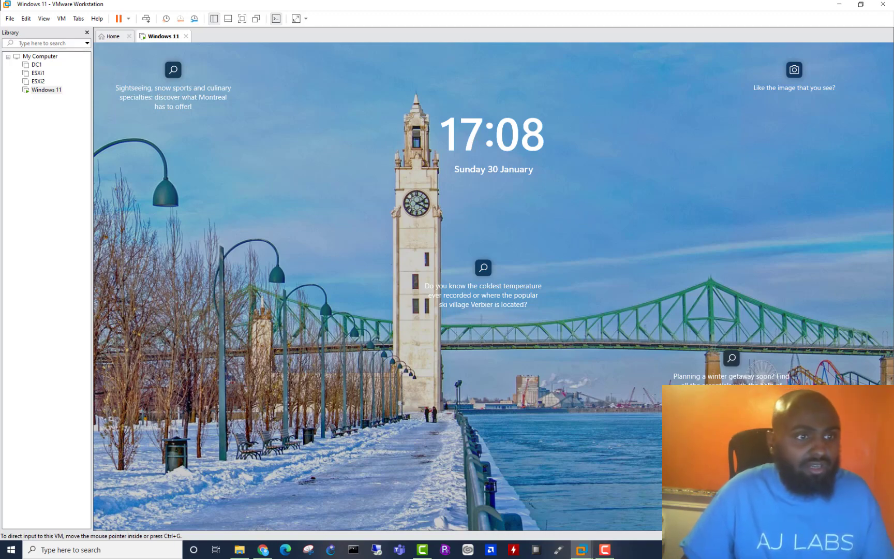
# Sign in to the Windows 11 virtual machine by entering the account password
pyautogui.click(481, 318)
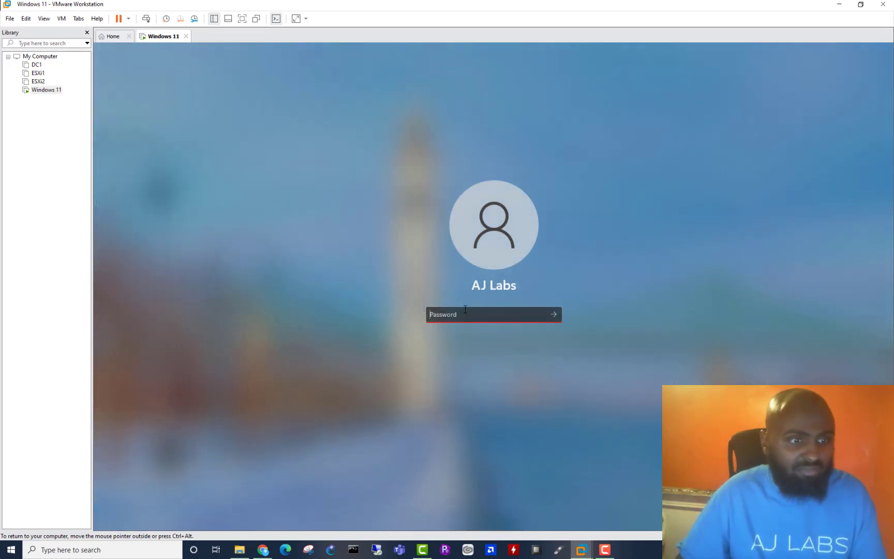
pyautogui.write('•••••••••')
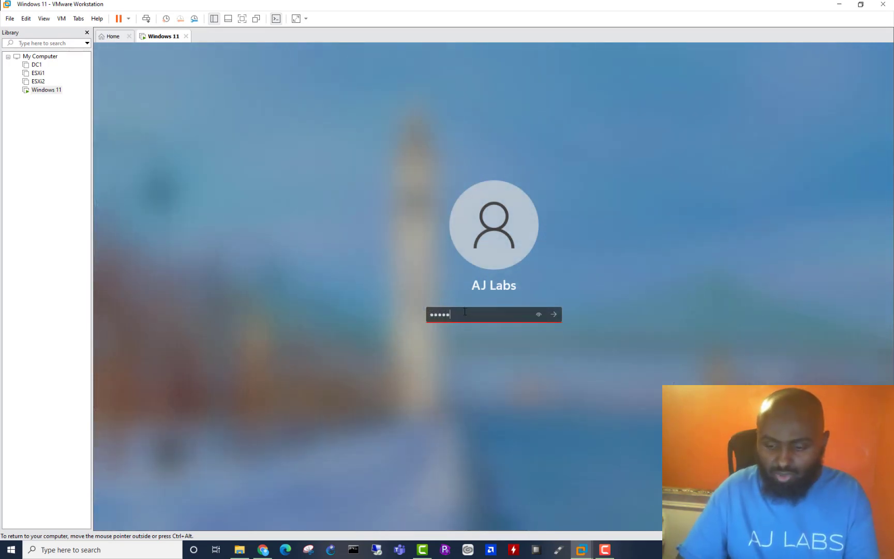
pyautogui.write('••')
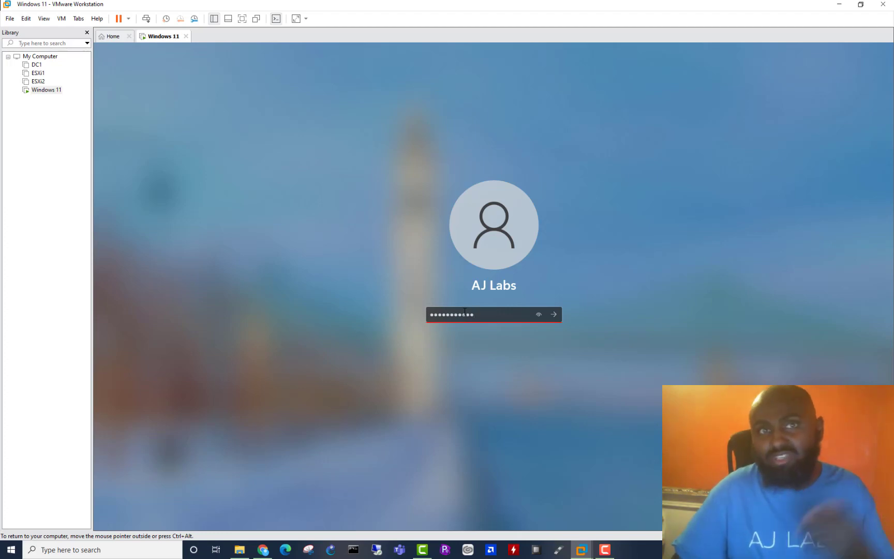
pyautogui.press('Return')
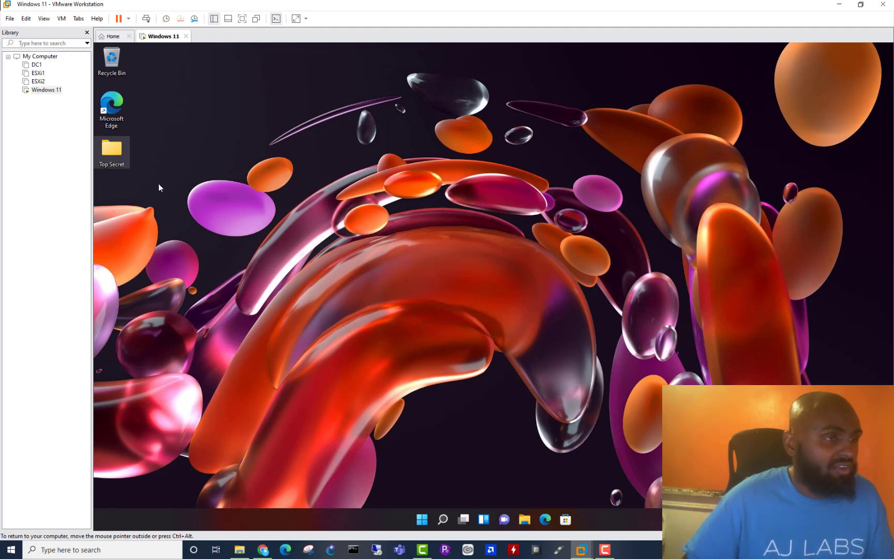
# View the contents of the Top Secret folder on the desktop, select the Top Secret Document, and close the folder
pyautogui.doubleClick(113, 155)
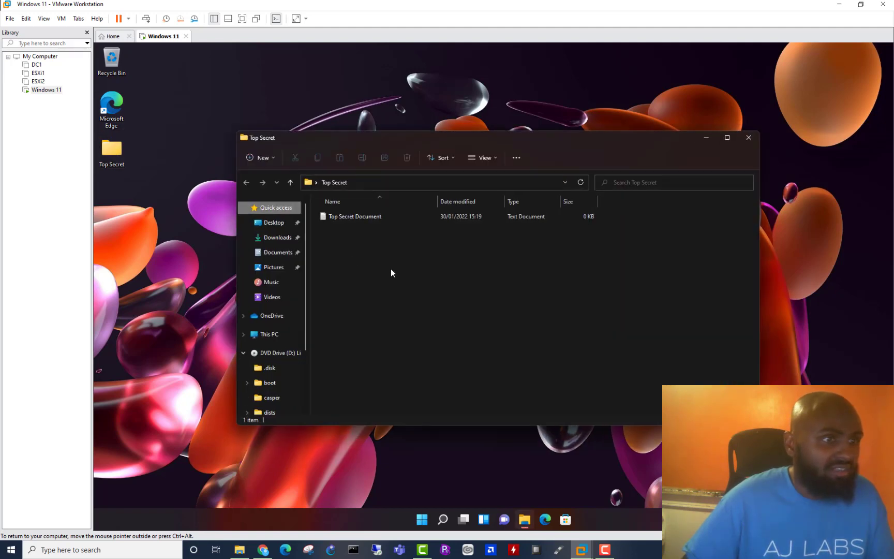
pyautogui.click(363, 216)
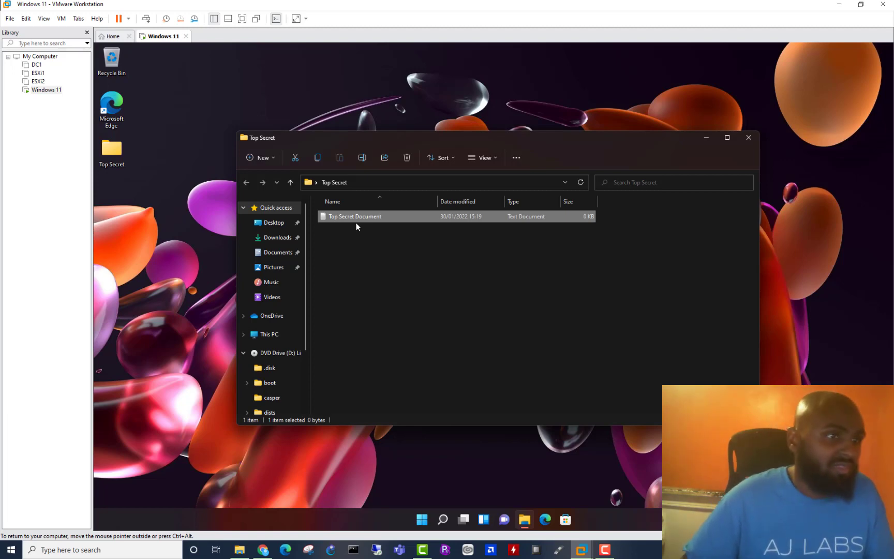
pyautogui.click(749, 138)
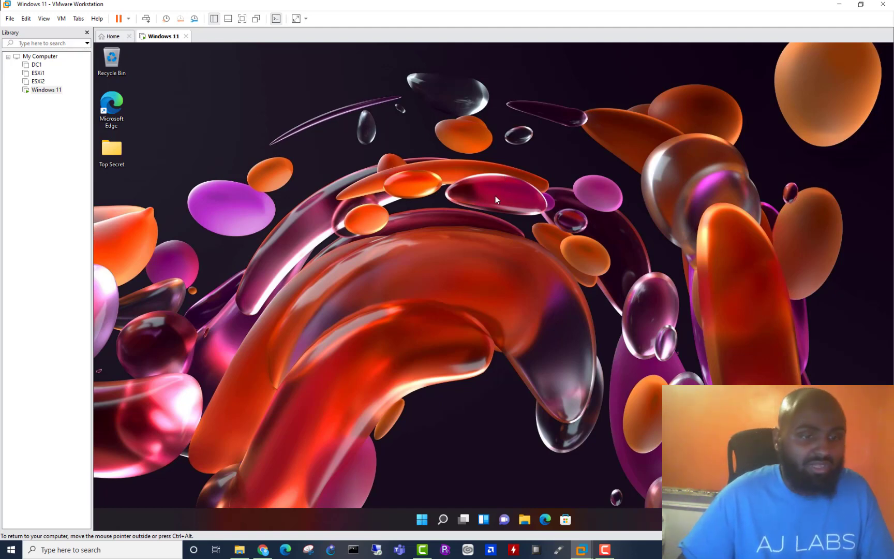
# Browse the local C: drive to the account's profile folder inside Users, view its subfolders, and close the file browser
pyautogui.click(525, 519)
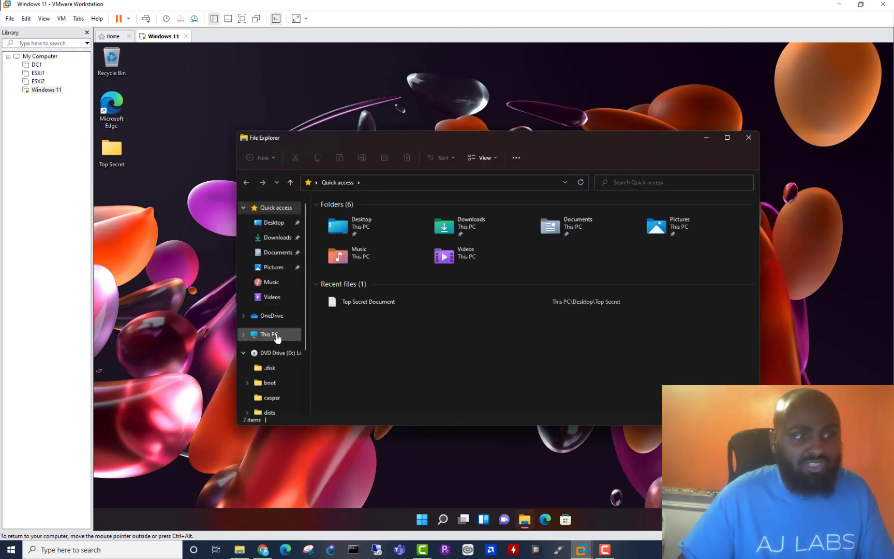
pyautogui.click(278, 336)
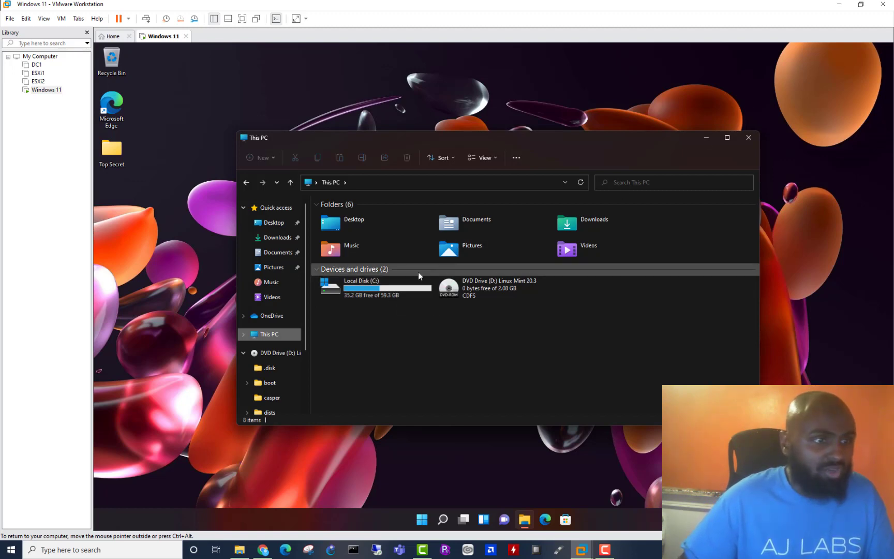
pyautogui.doubleClick(396, 287)
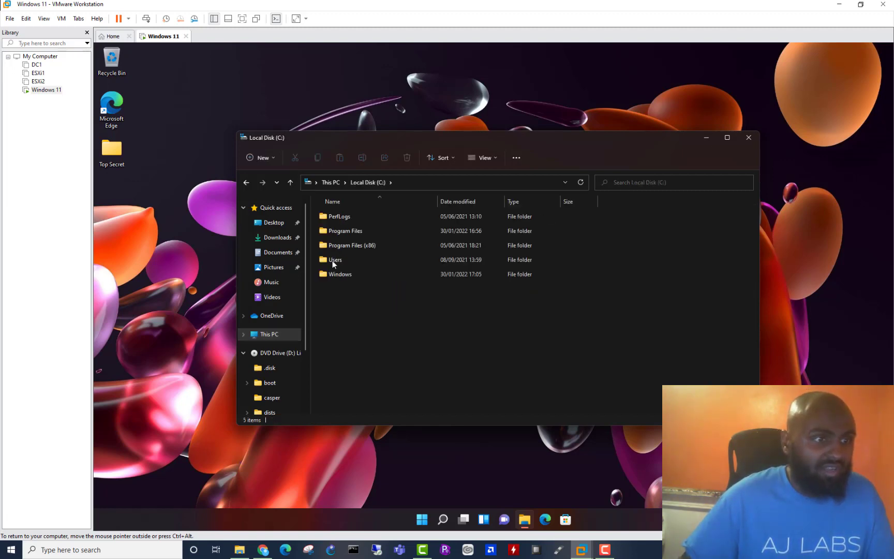
pyautogui.doubleClick(337, 259)
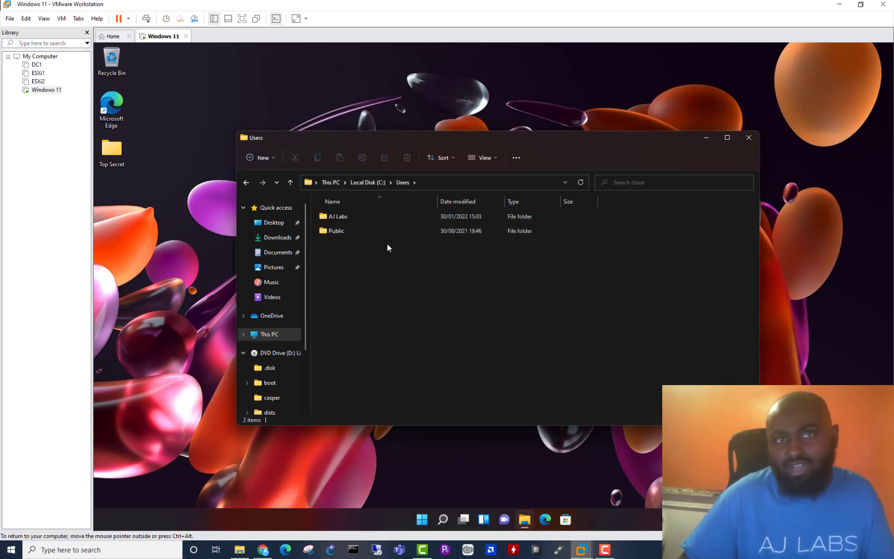
pyautogui.press('Down')
pyautogui.press('Down')
pyautogui.click(351, 271)
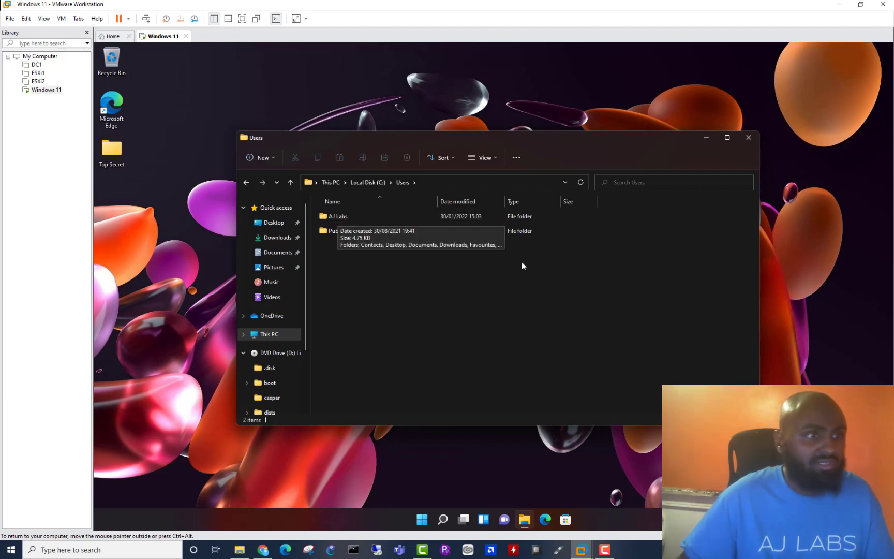
pyautogui.click(352, 216)
pyautogui.doubleClick(351, 216)
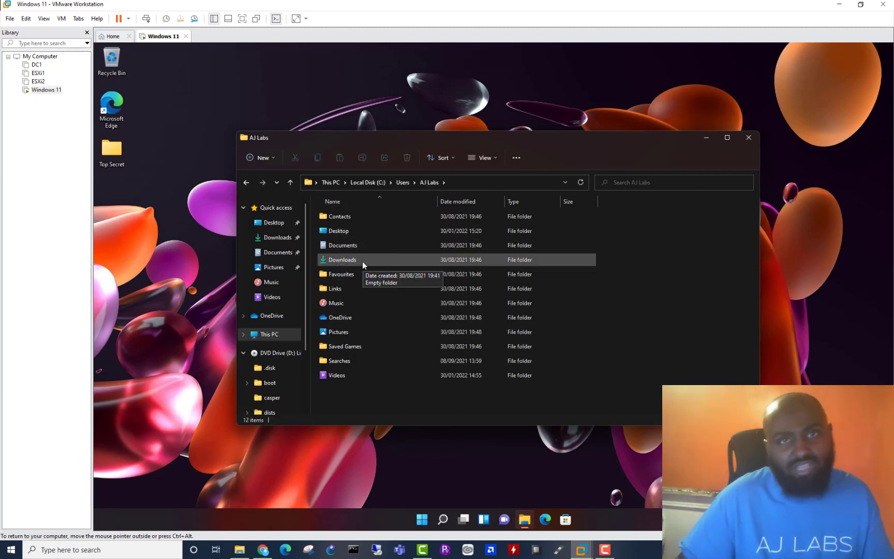
pyautogui.click(748, 139)
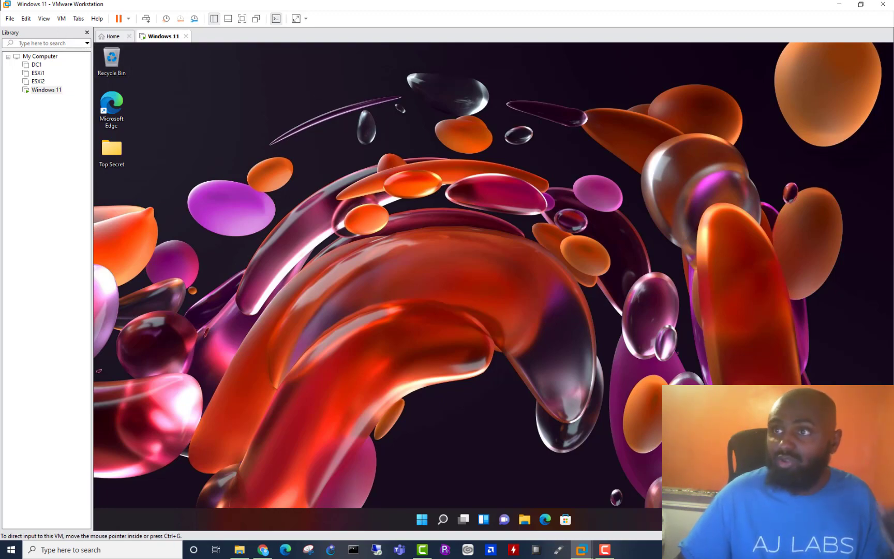
# Switch to the browser to view the Linux Mint homepage, and return to VMware Workstation
pyautogui.hotkey('alt', 'Tab')
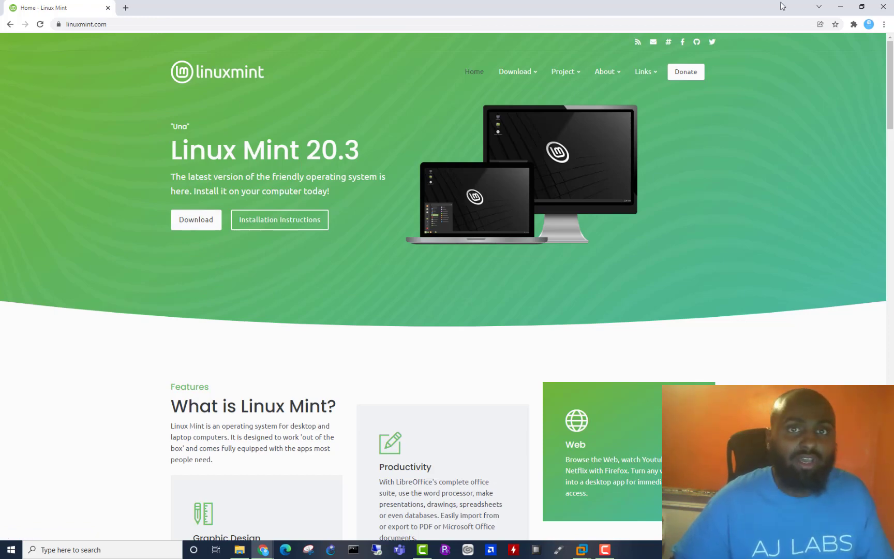
pyautogui.click(846, 10)
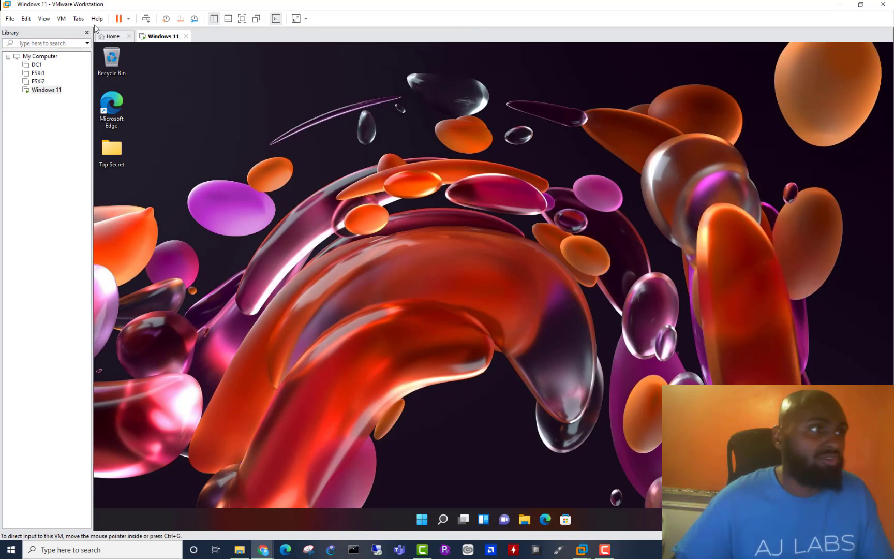
# Examine which ISO image file the virtual machine's CD/DVD (SATA) drive uses, and close the settings without changes
pyautogui.click(61, 18)
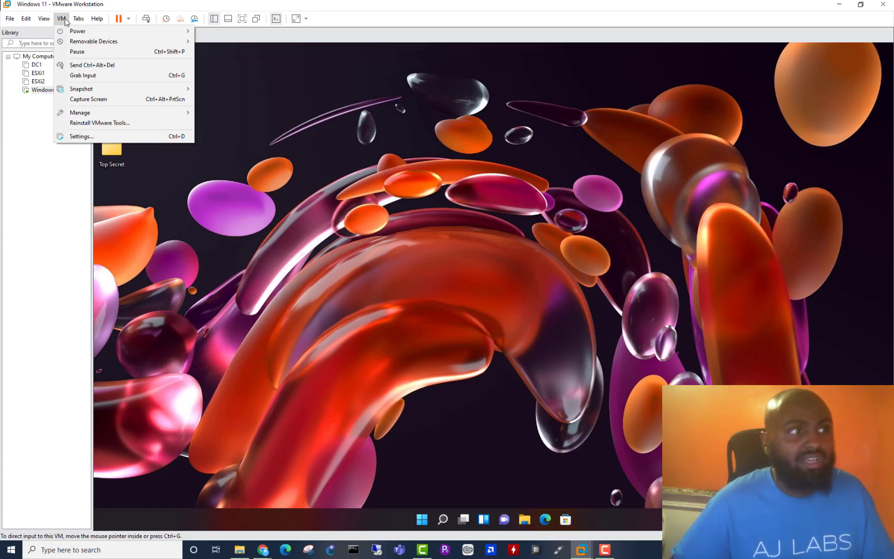
pyautogui.moveTo(117, 44)
pyautogui.moveTo(245, 45)
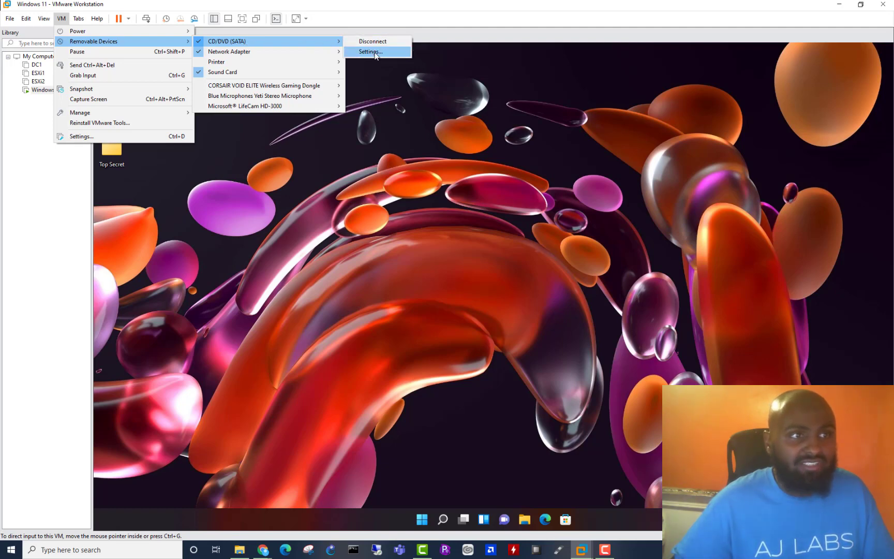
pyautogui.click(375, 53)
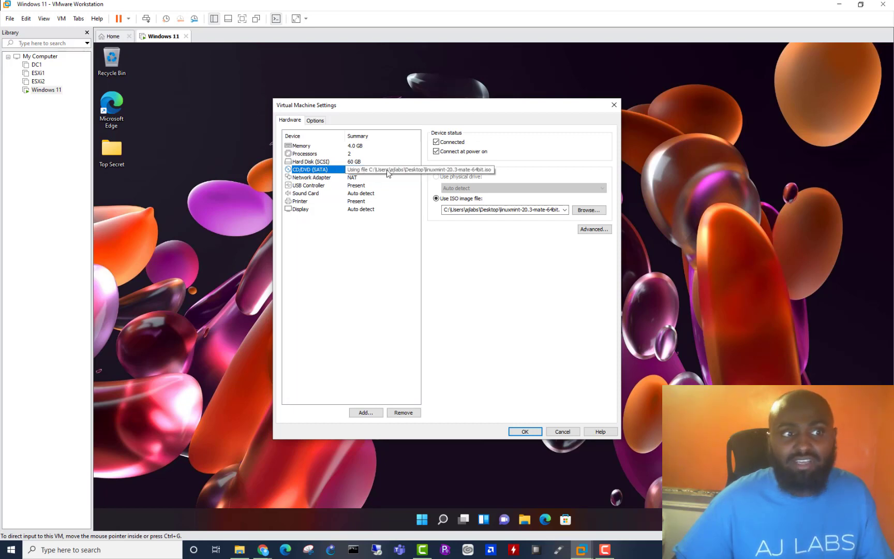
pyautogui.doubleClick(502, 208)
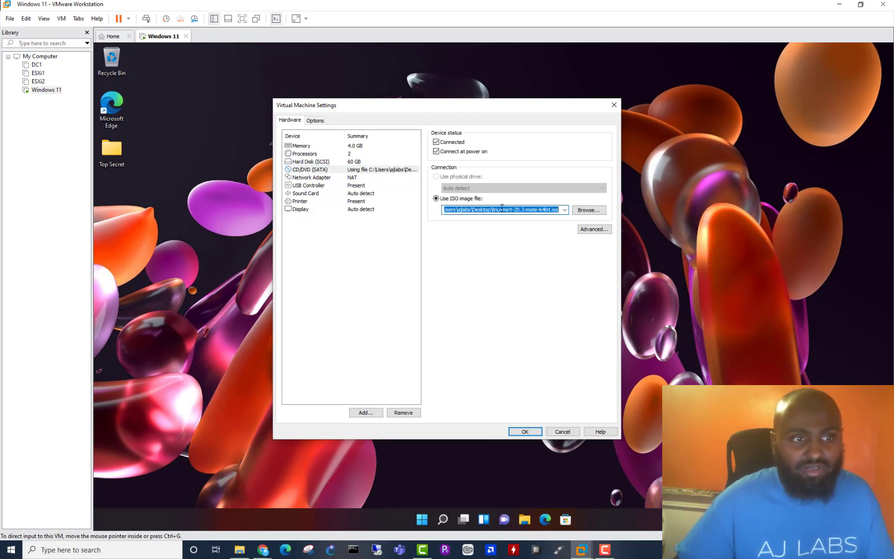
pyautogui.click(500, 209)
pyautogui.moveTo(492, 209); pyautogui.dragTo(557, 211)
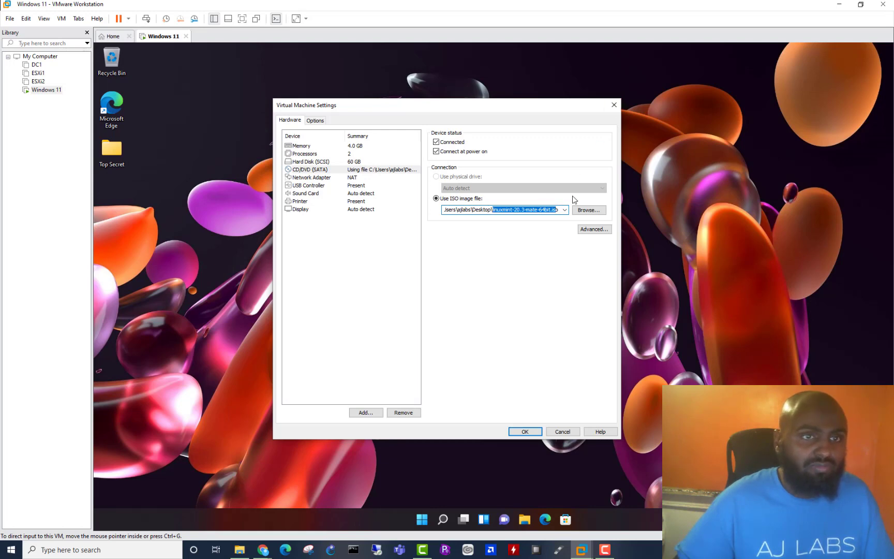
pyautogui.click(614, 107)
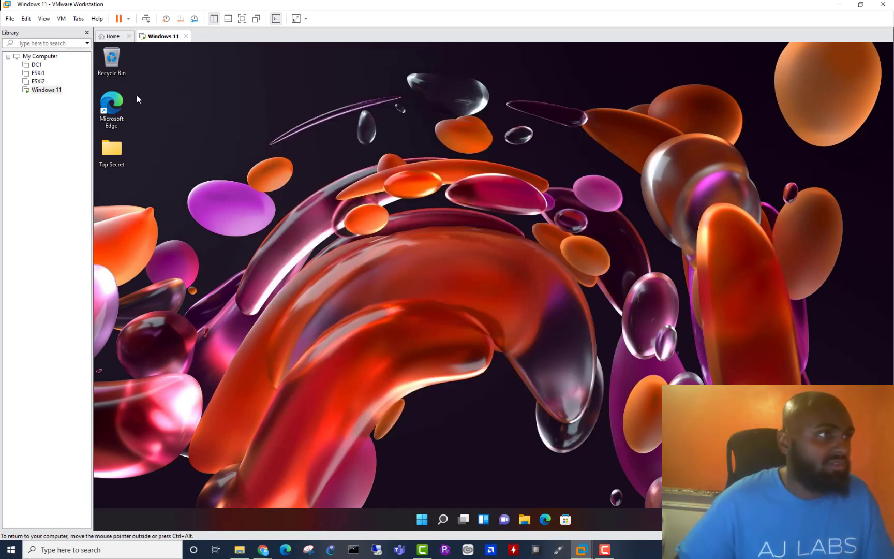
# Restart the Windows 11 guest operating system and confirm the restart
pyautogui.click(129, 19)
pyautogui.click(79, 5)
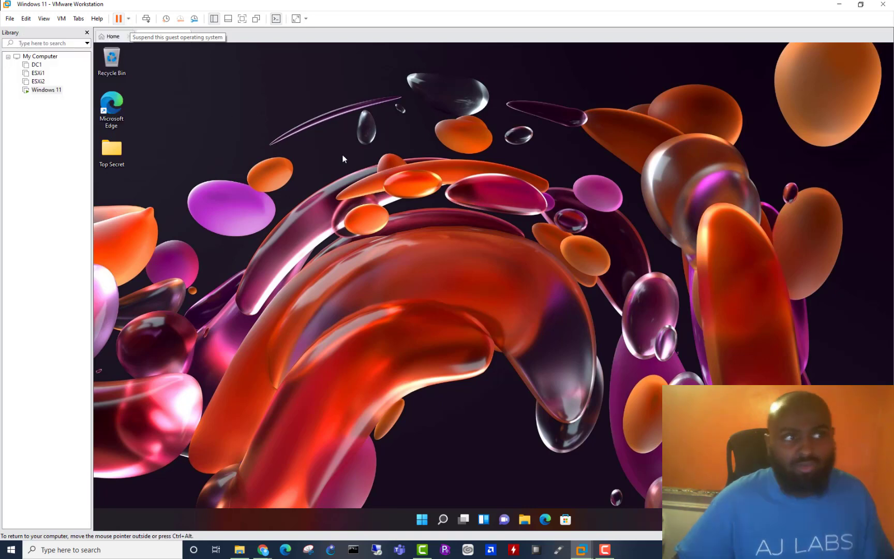
pyautogui.click(129, 19)
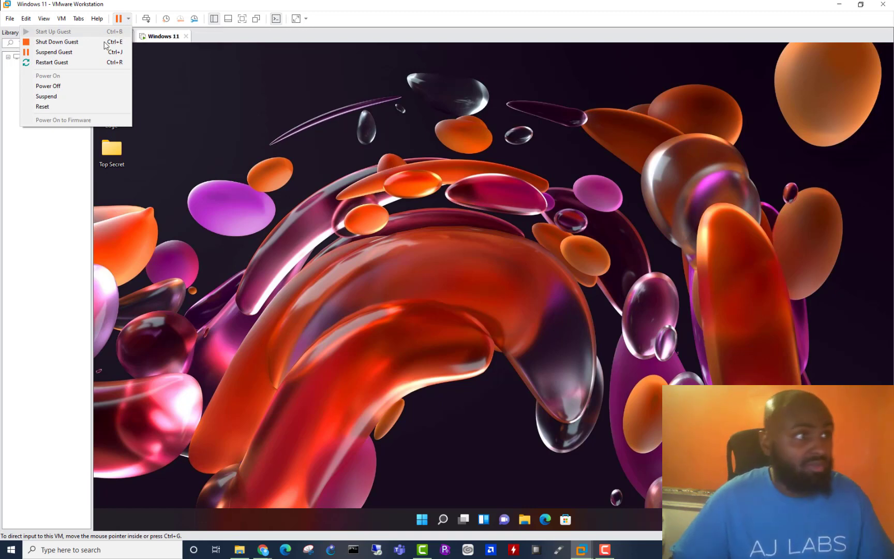
pyautogui.click(71, 63)
pyautogui.click(473, 289)
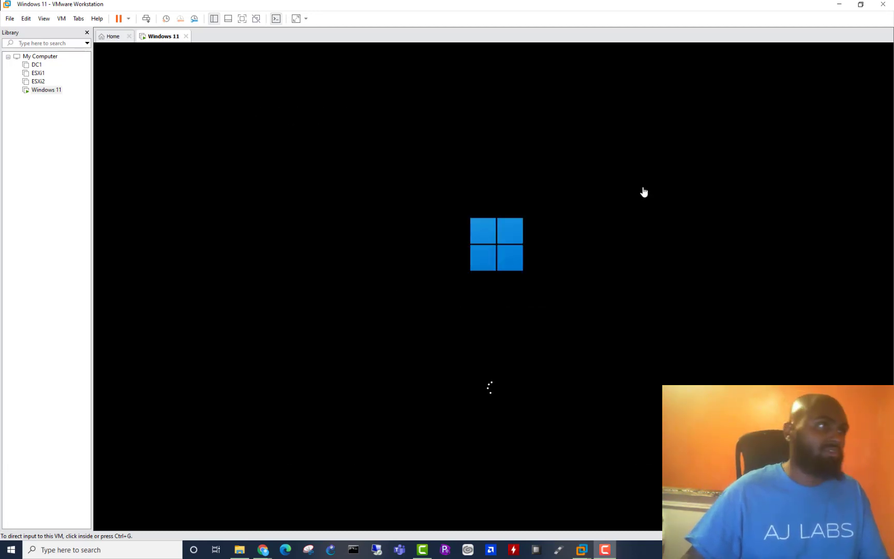
# Reset the Windows 11 virtual machine and confirm the reset
pyautogui.click(128, 19)
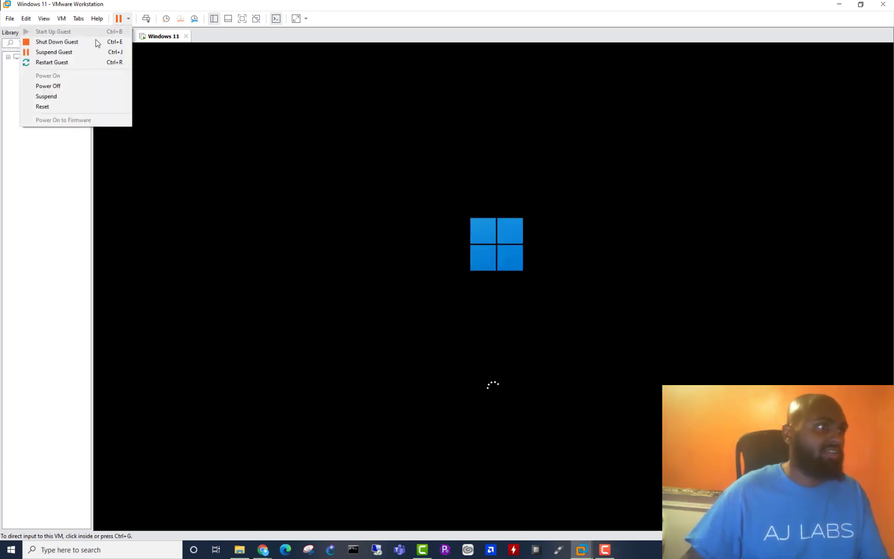
pyautogui.click(49, 107)
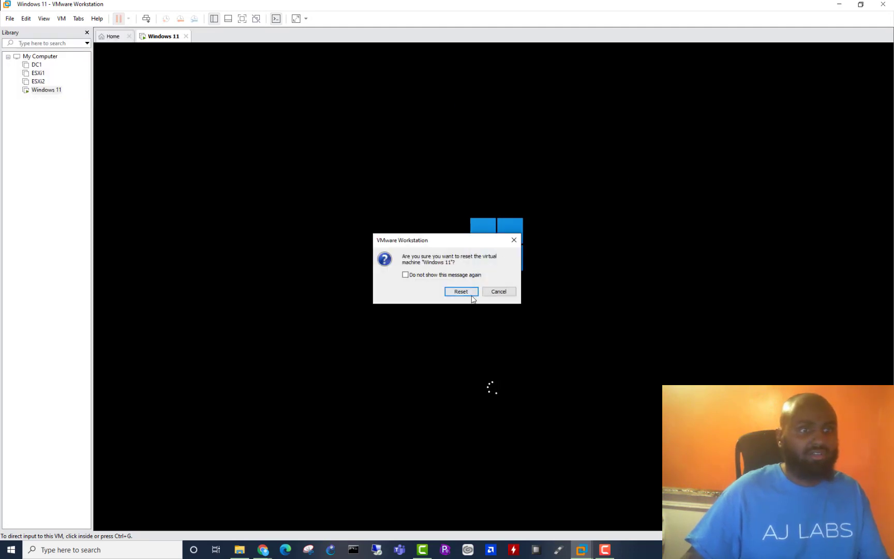
pyautogui.click(472, 295)
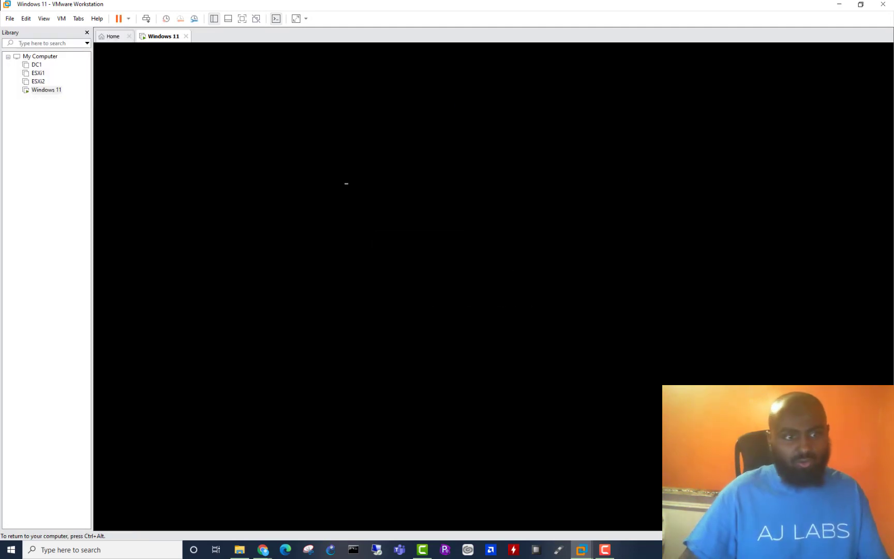
# Enter the Boot Manager during startup and boot from EFI VMware Virtual SATA CDROM Drive (1.0)
pyautogui.press('Escape')
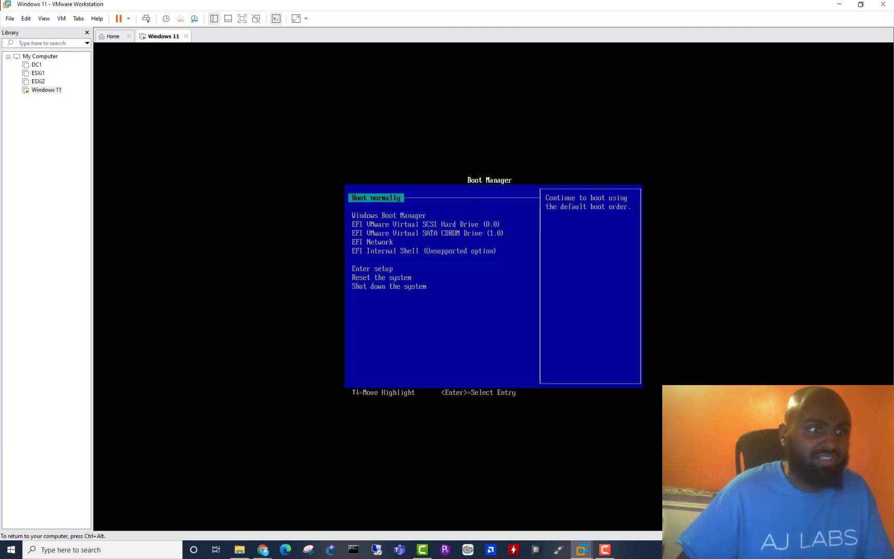
pyautogui.press('Down')
pyautogui.press('Down')
pyautogui.press('Down')
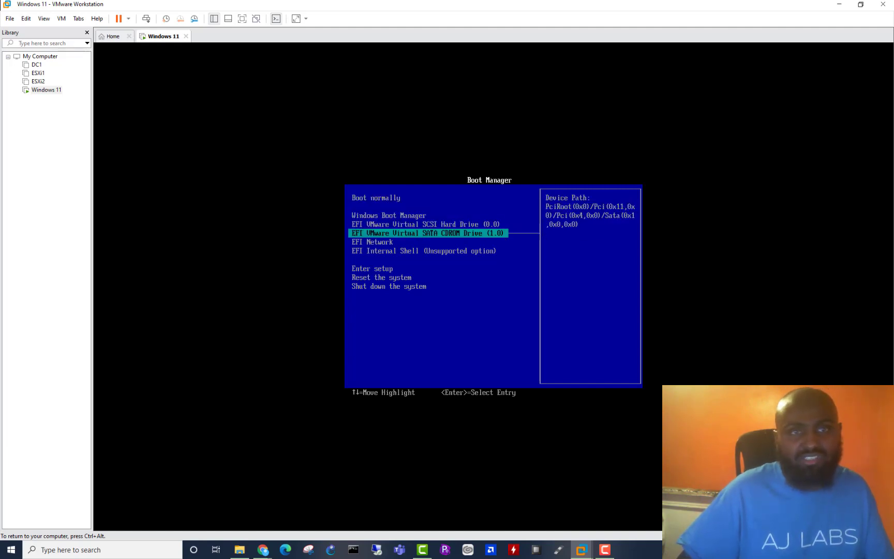
pyautogui.press('Return')
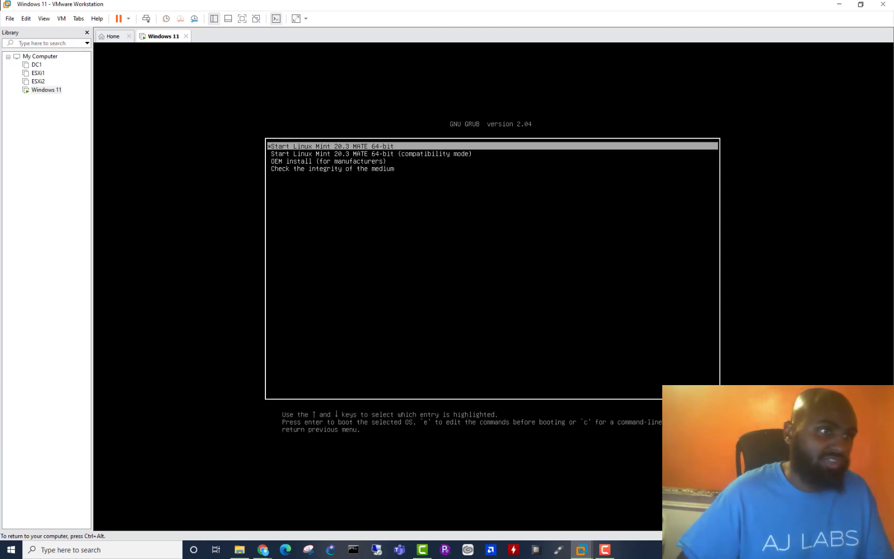
# Start Linux Mint 20.3 MATE 64-bit in normal mode and select Install Linux Mint on the live desktop
pyautogui.press('Down')
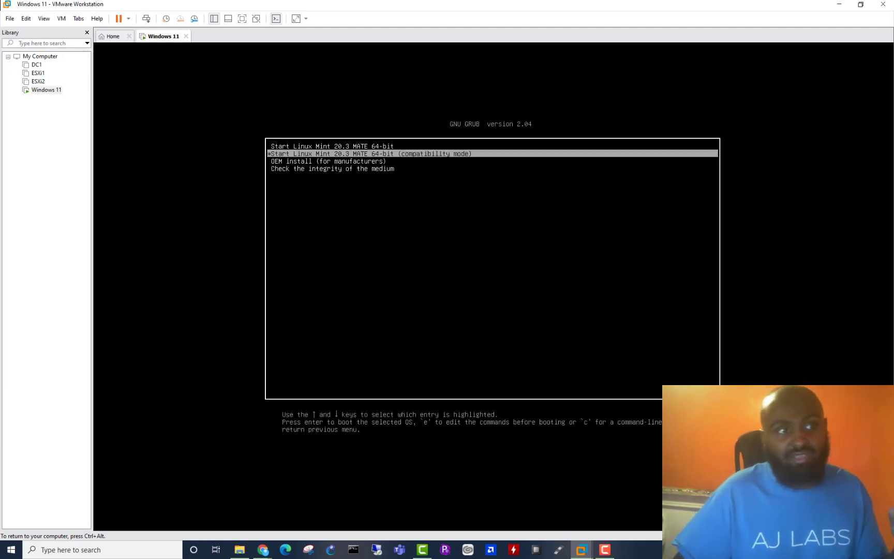
pyautogui.press('Up')
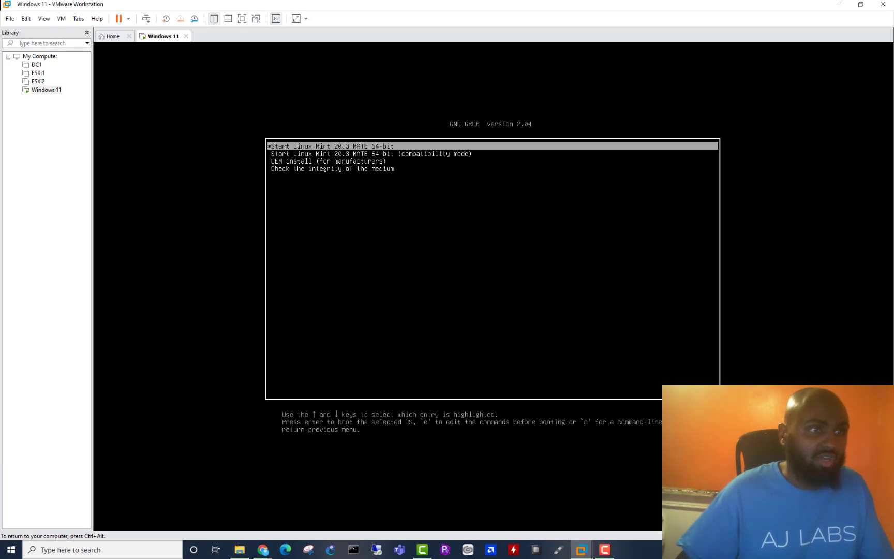
pyautogui.press('Return')
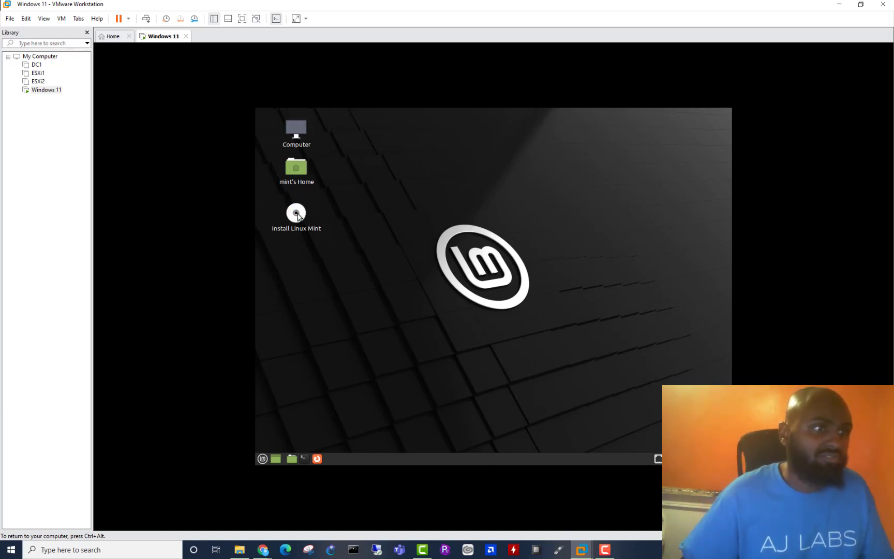
pyautogui.click(297, 218)
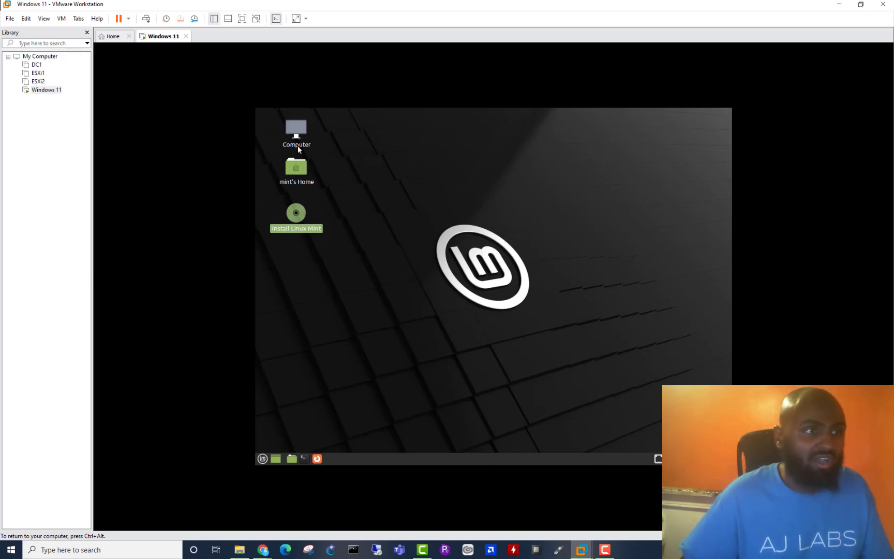
# Open the VMware Virtual S: 64 GB Volume from the live desktop's Computer location
pyautogui.click(300, 172)
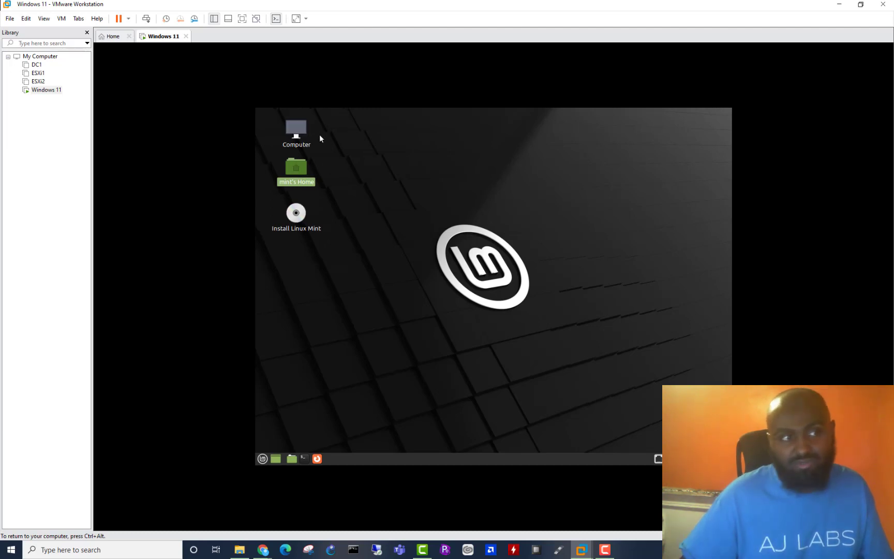
pyautogui.doubleClick(304, 131)
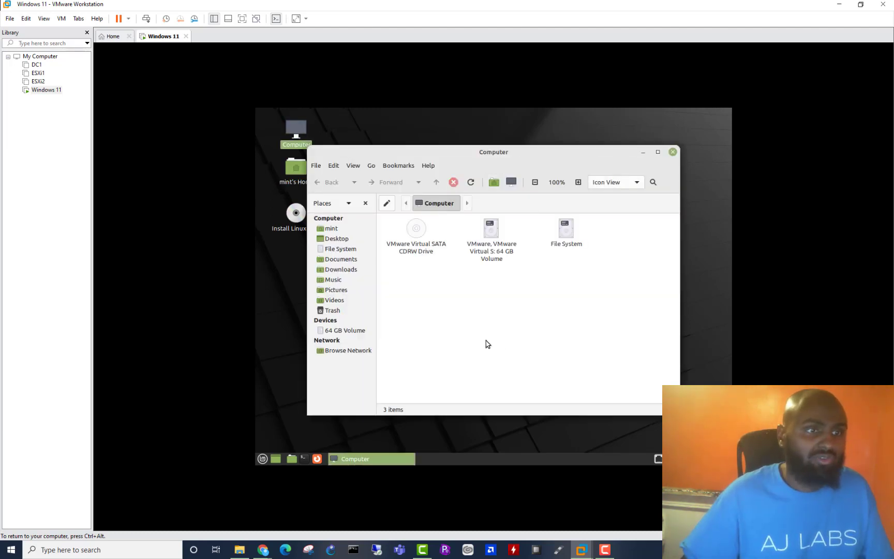
pyautogui.click(414, 252)
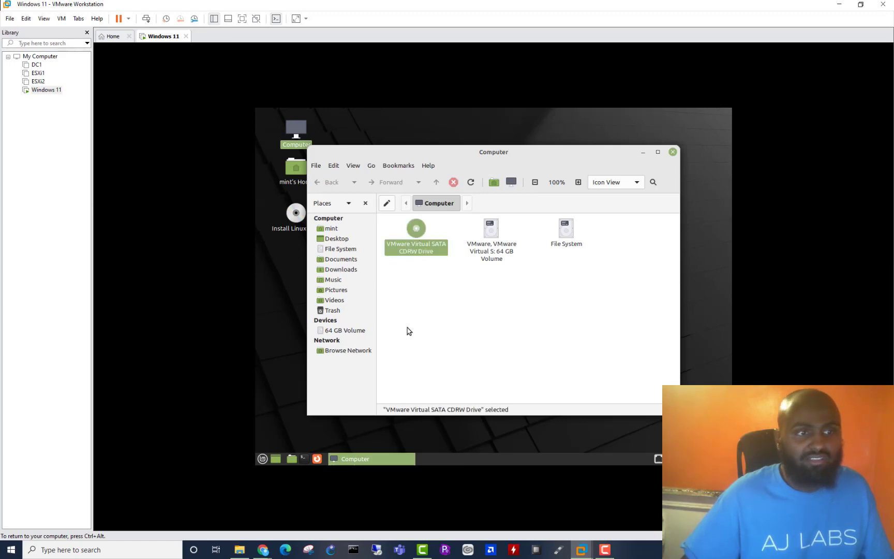
pyautogui.click(492, 235)
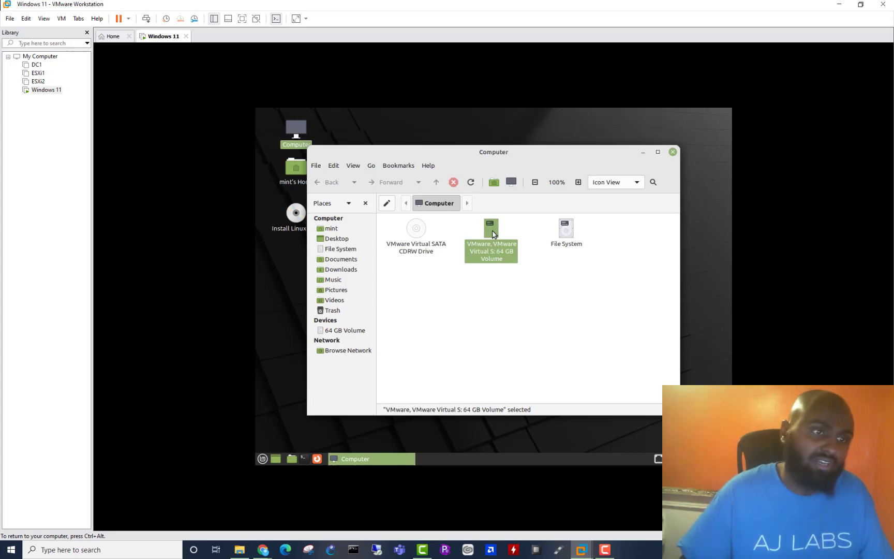
pyautogui.doubleClick(493, 234)
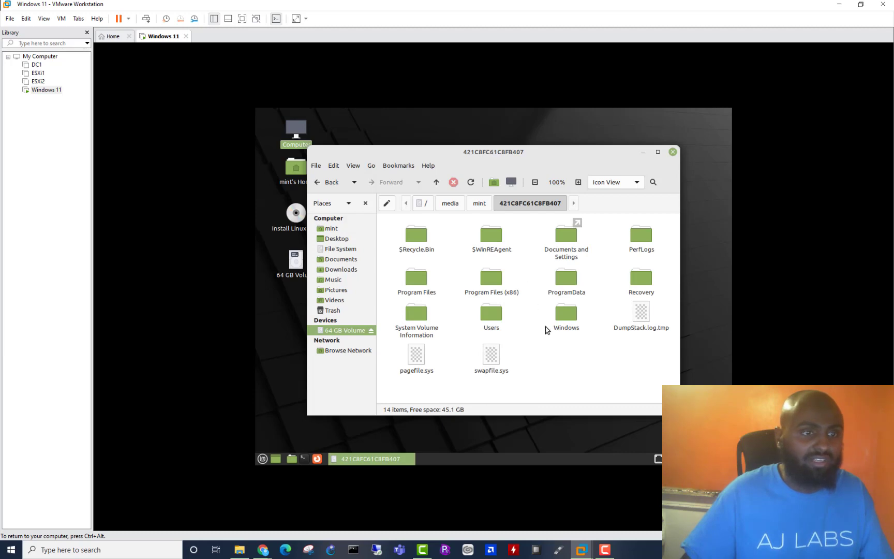
# Open the AJ Labs profile folder inside the Users folder of the 64 GB volume
pyautogui.click(497, 317)
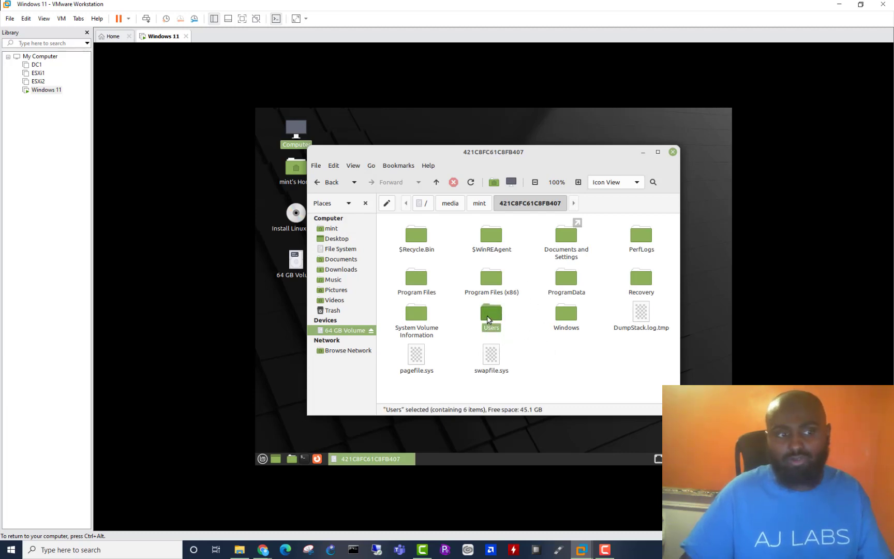
pyautogui.doubleClick(488, 316)
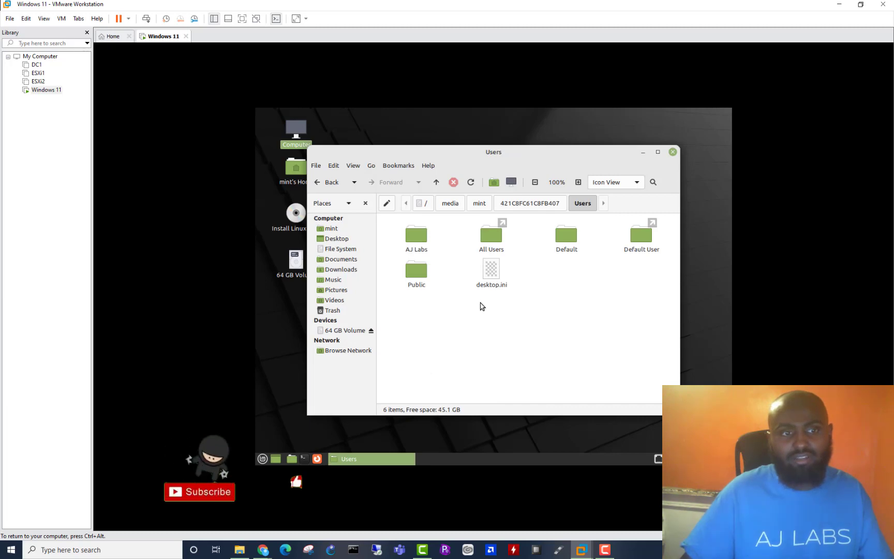
pyautogui.click(416, 236)
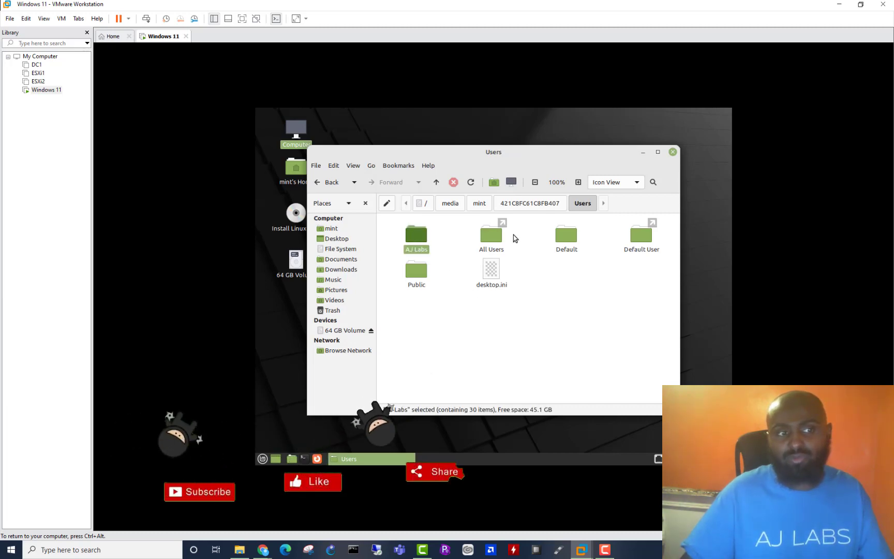
pyautogui.doubleClick(418, 241)
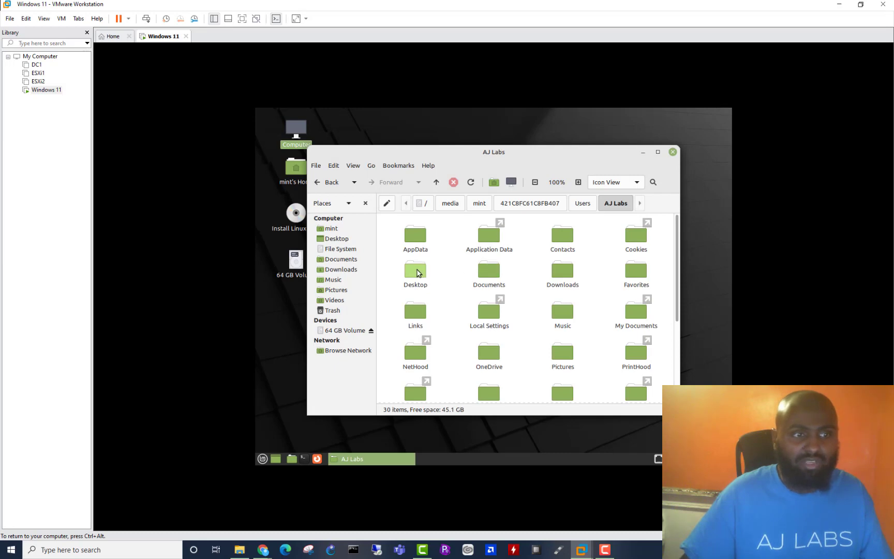
# Look over the AJ Labs profile folders and open the Top Secret folder on that profile's Desktop
pyautogui.click(422, 270)
pyautogui.click(495, 269)
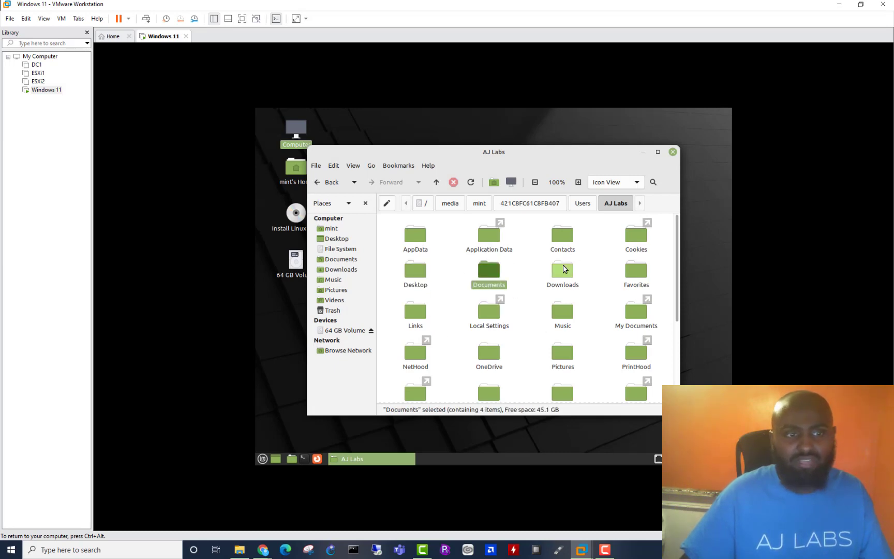
pyautogui.click(562, 270)
pyautogui.click(636, 274)
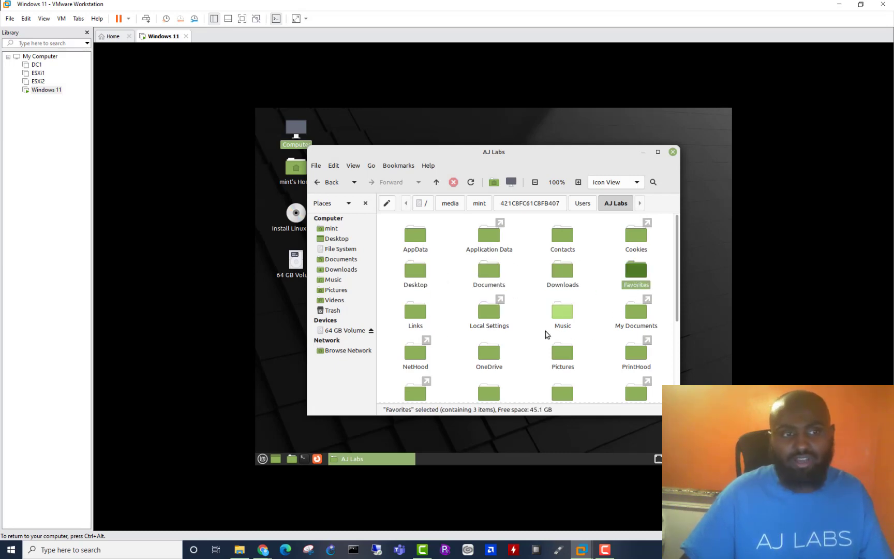
pyautogui.scroll(-3, 435, 248)
pyautogui.scroll(3, 435, 248)
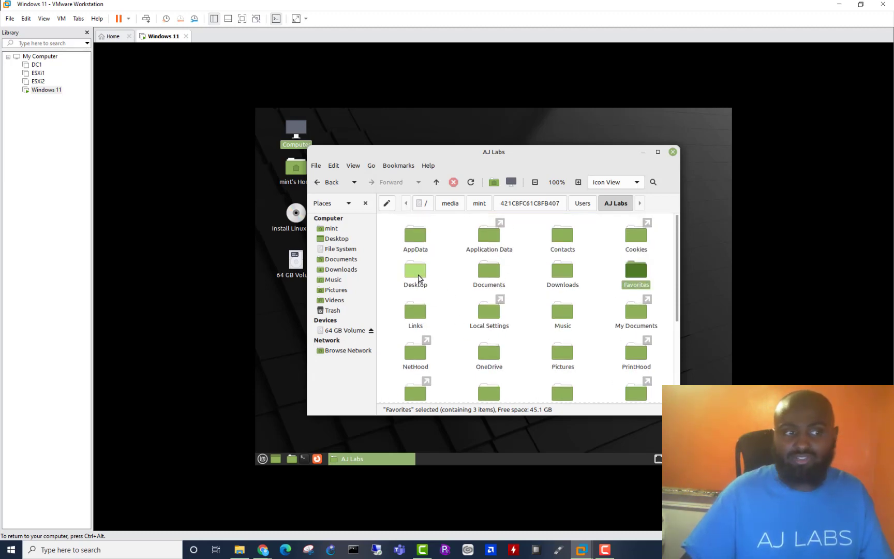
pyautogui.doubleClick(421, 278)
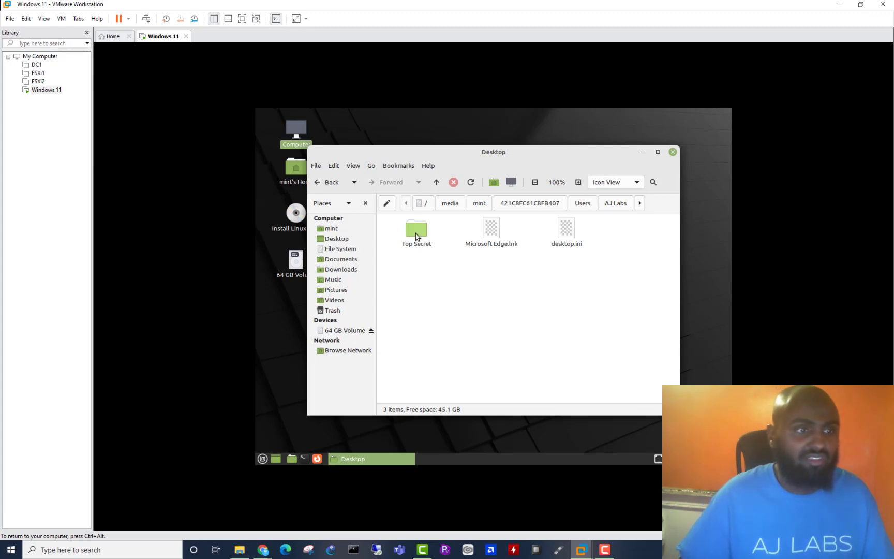
pyautogui.doubleClick(417, 230)
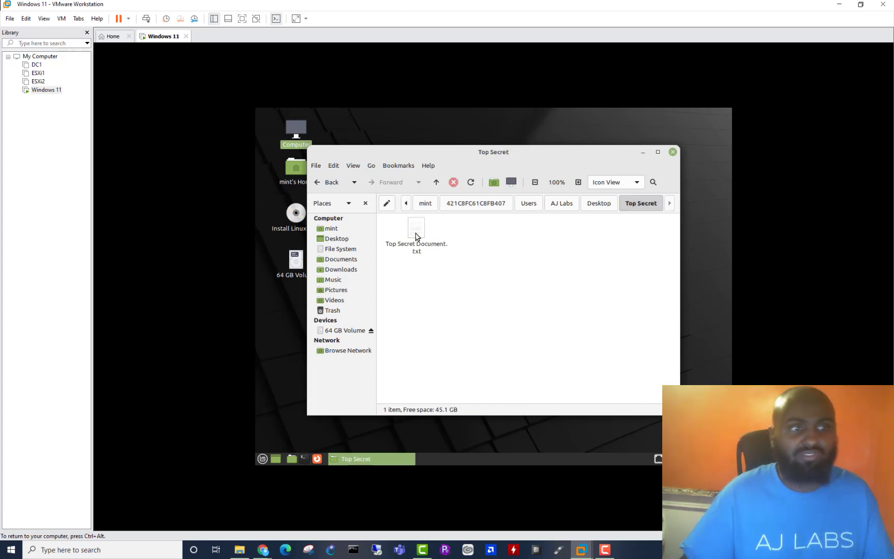
# Open Top Secret Document.txt with LibreOffice Writer instead of running it
pyautogui.click(417, 233)
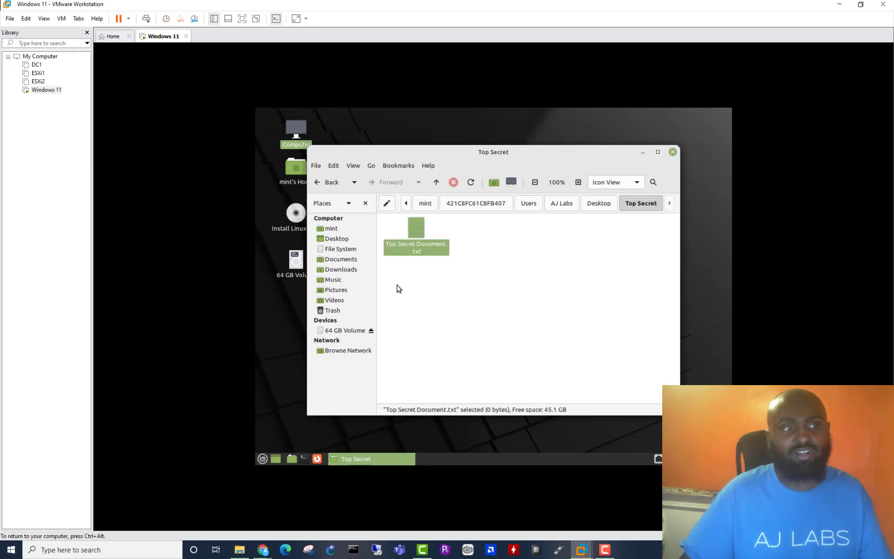
pyautogui.doubleClick(417, 227)
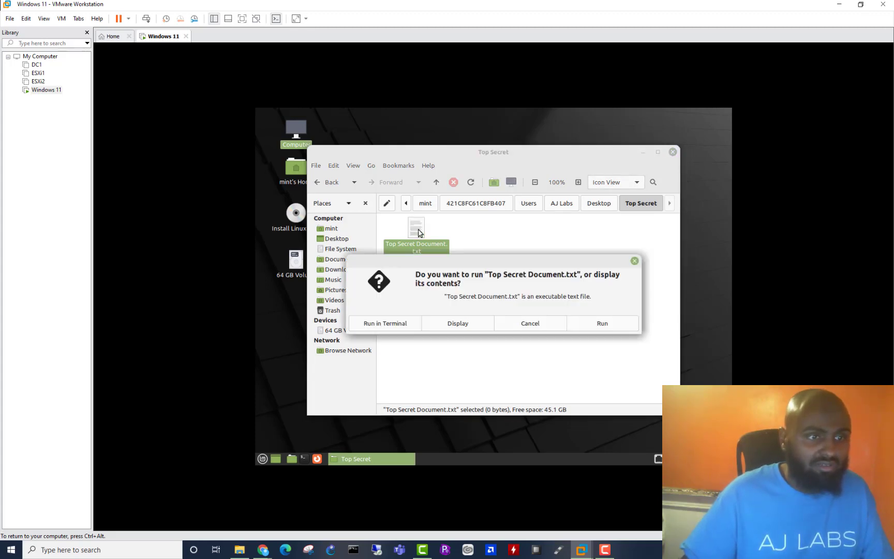
pyautogui.click(634, 261)
pyautogui.rightClick(413, 229)
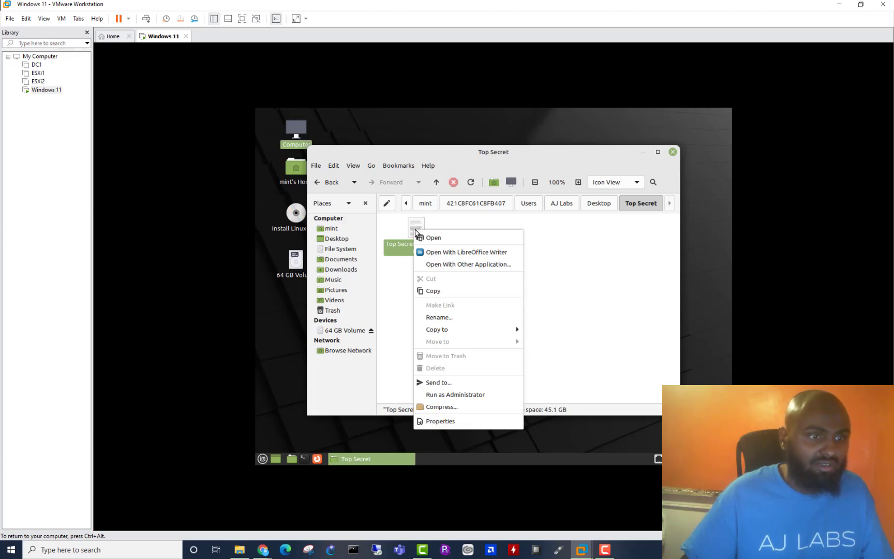
pyautogui.click(467, 253)
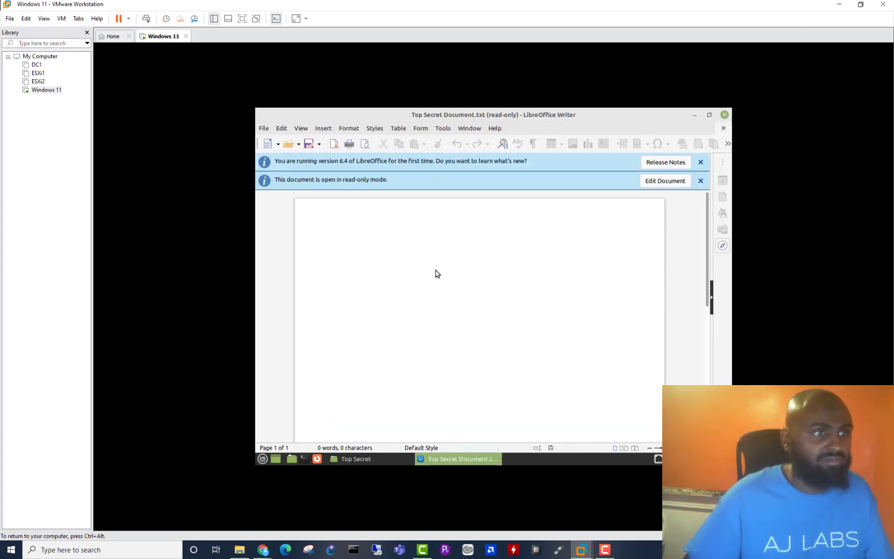
# Dismiss the read-only notice, then close both the document in LibreOffice Writer and the Top Secret folder window
pyautogui.click(700, 180)
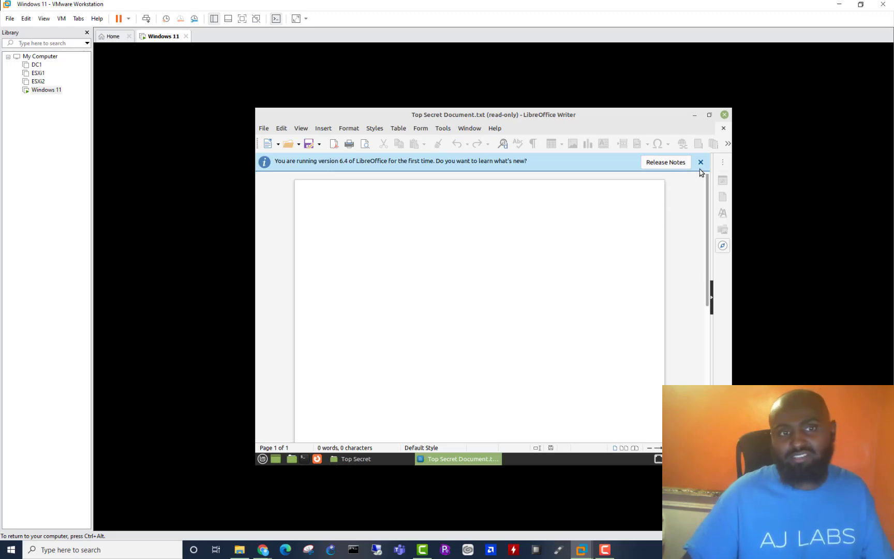
pyautogui.click(723, 129)
pyautogui.click(724, 116)
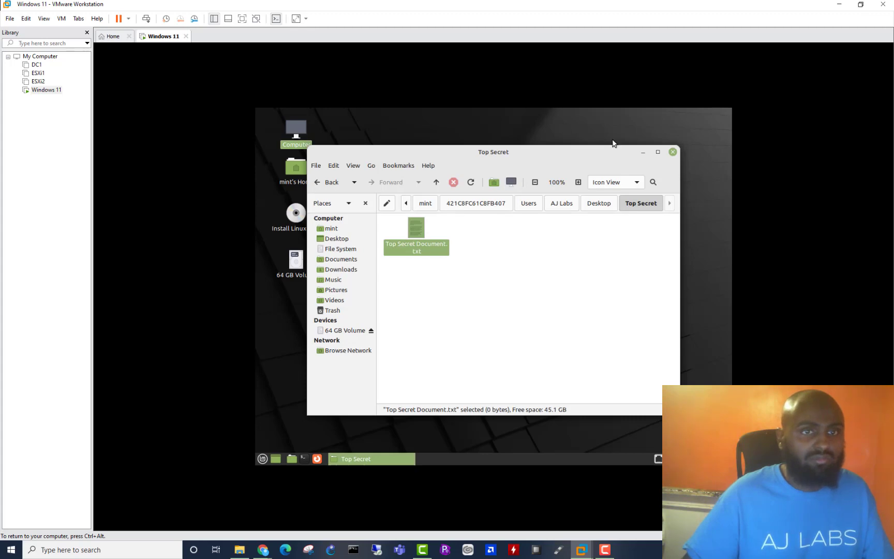
pyautogui.click(673, 152)
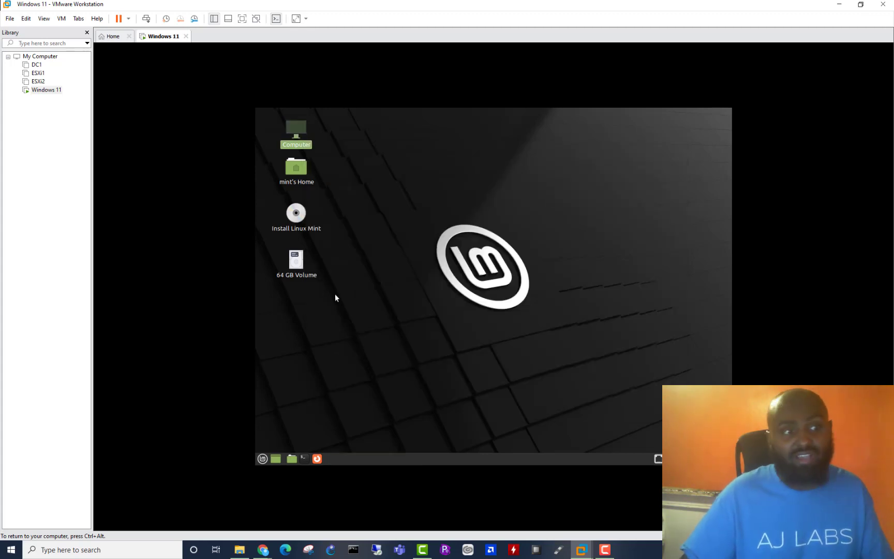